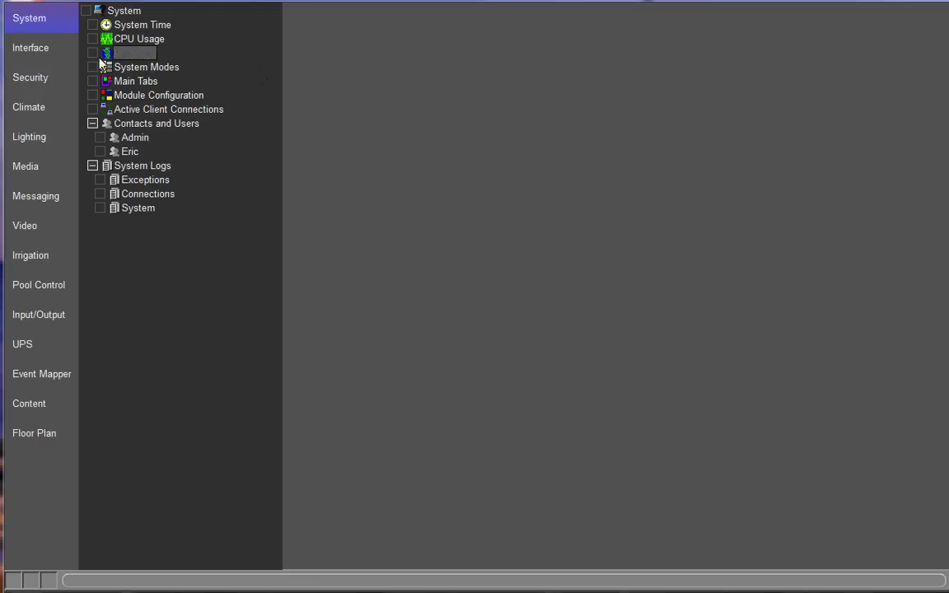
Open the Interface's On Screen Display page and keep video output at 1080i 60.
left_click(42, 49)
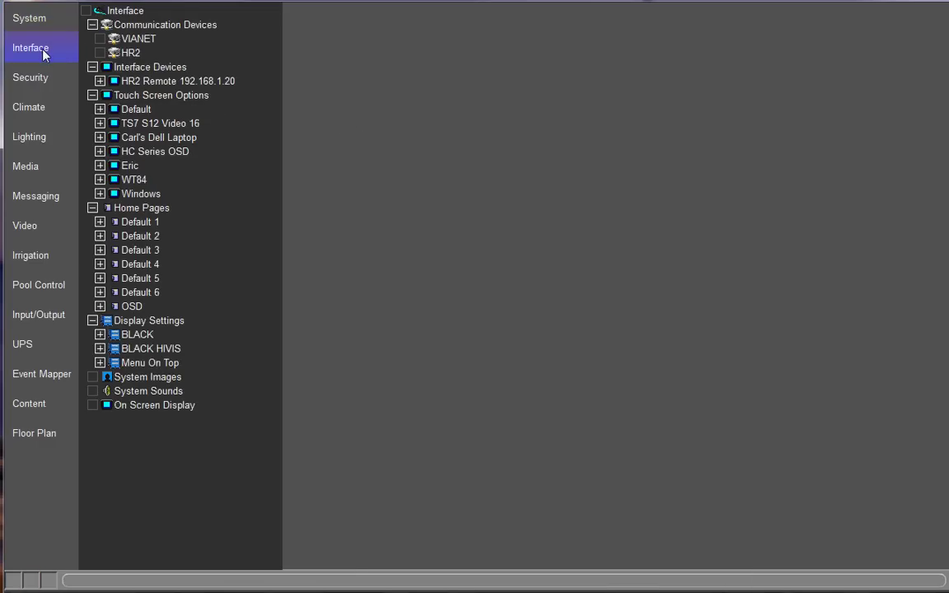
left_click(153, 406)
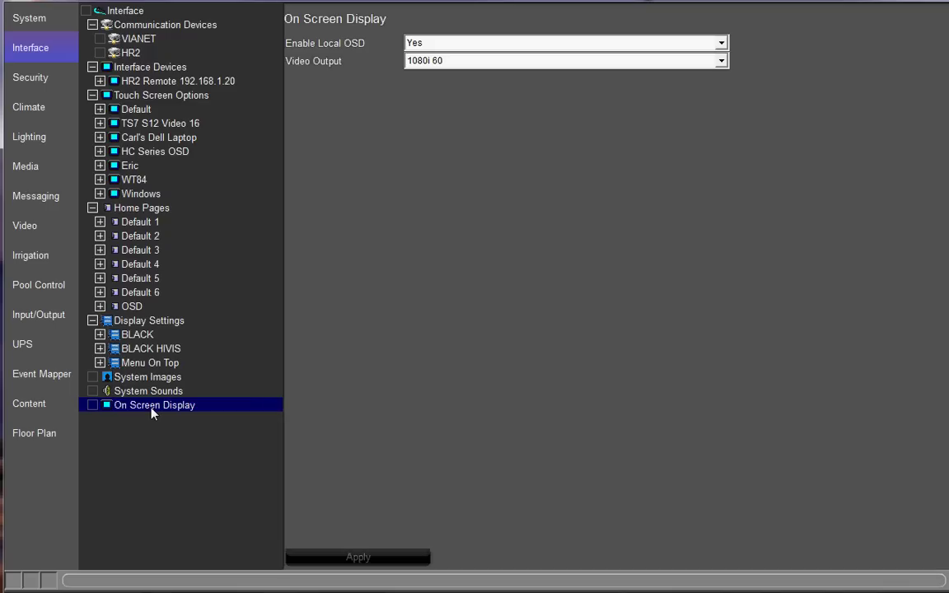
left_click(722, 62)
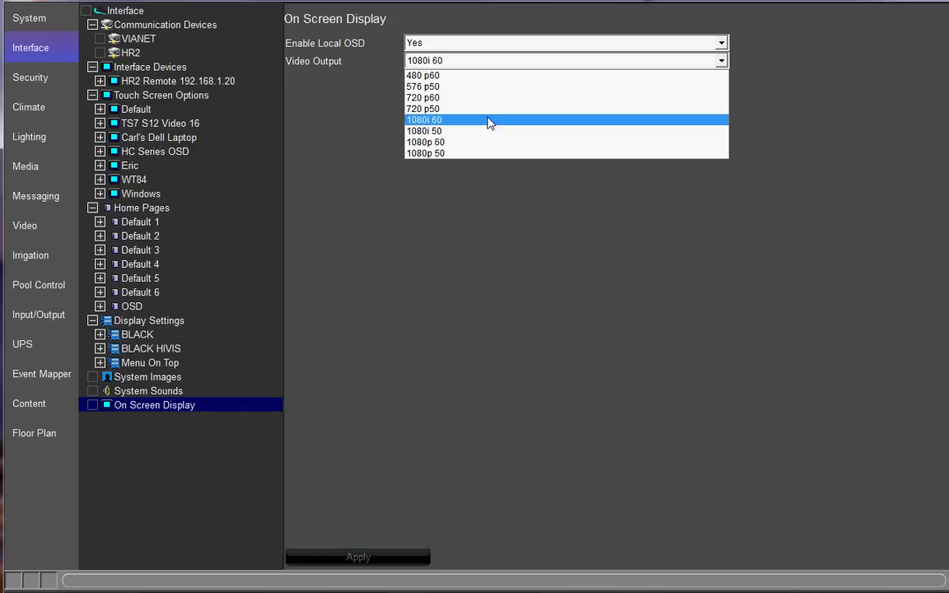
left_click(462, 252)
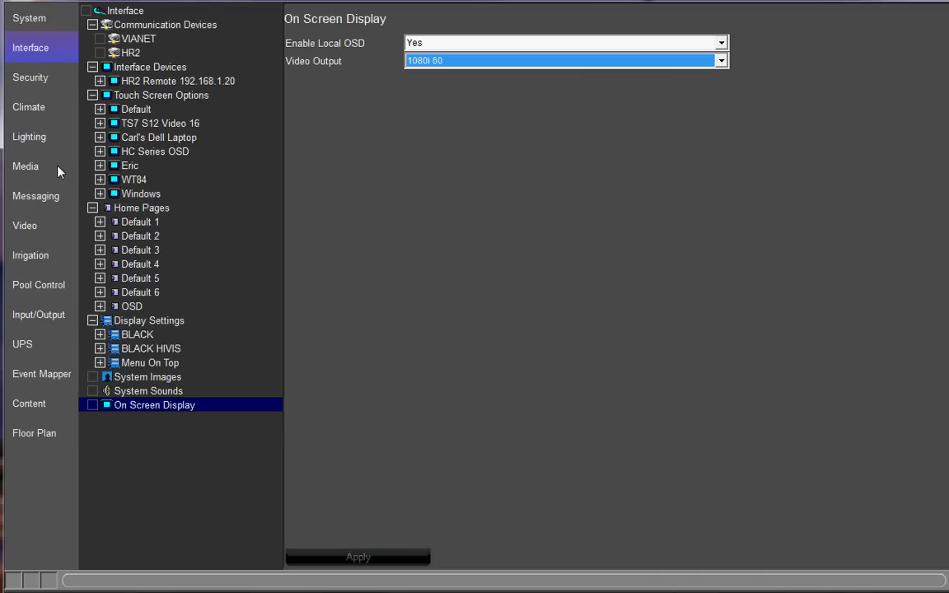
View the LG Plasma/LCD Series display under Media Video Displays, then return to Interface.
left_click(25, 168)
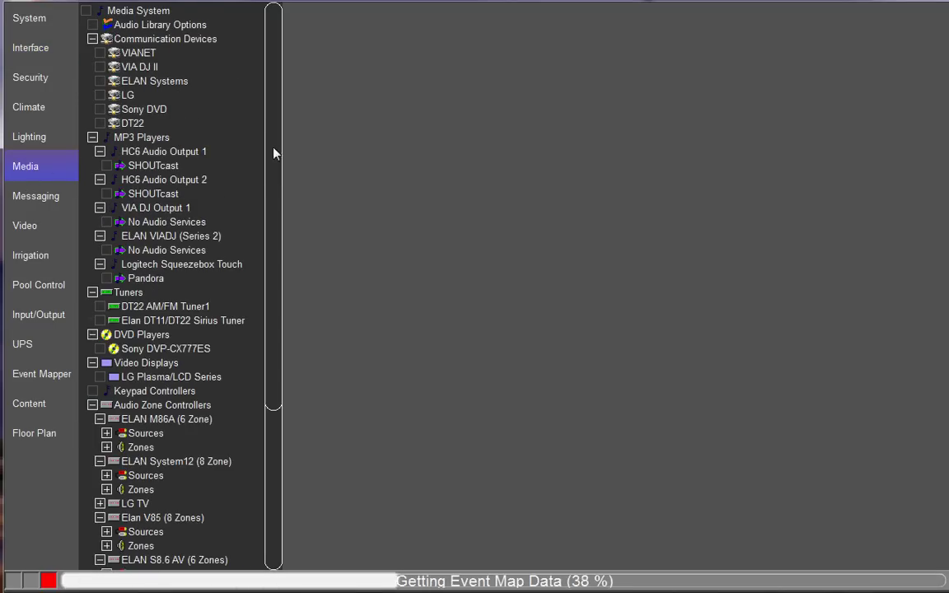
left_click(161, 378)
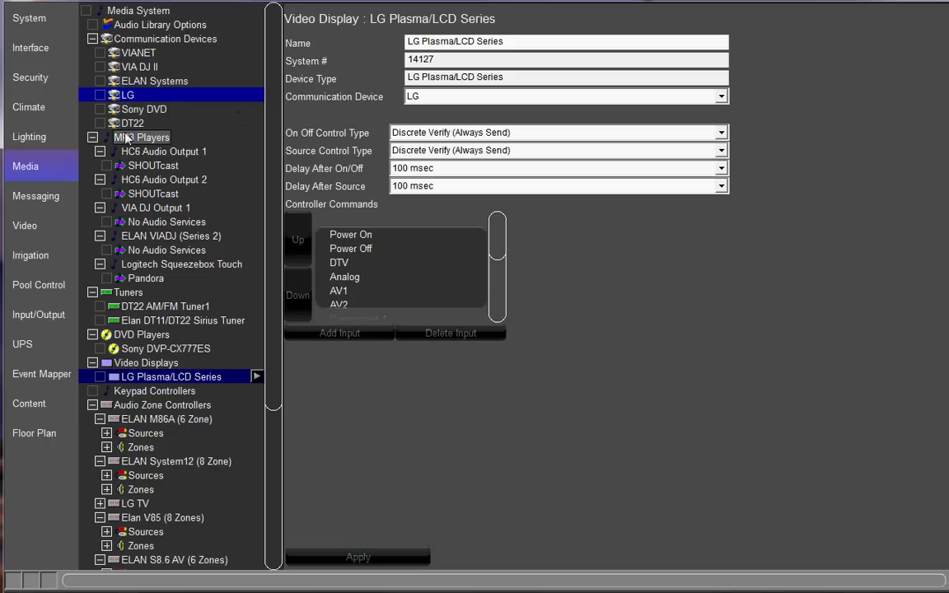
left_click(45, 51)
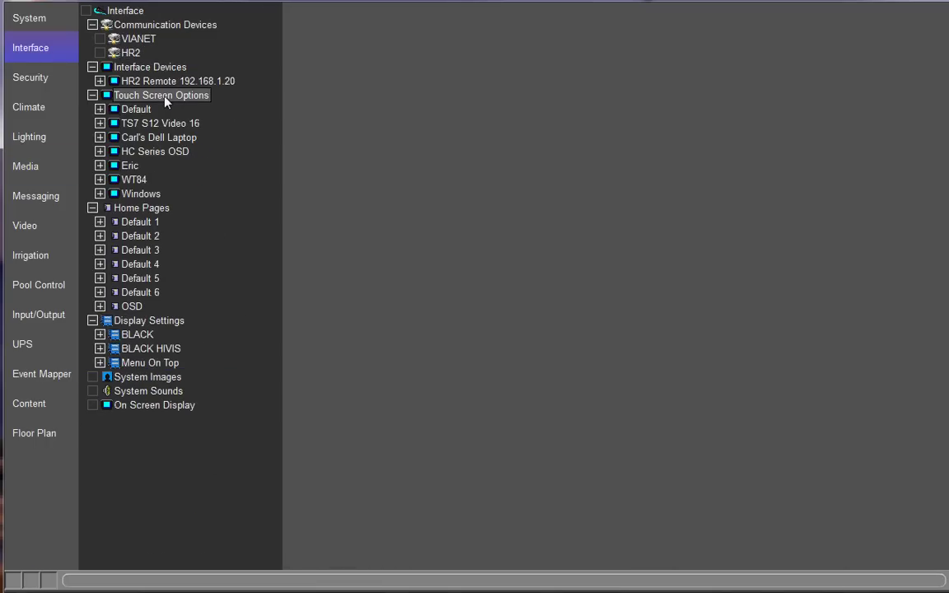
Expand HC Series OSD and show its Advanced Settings with LG Plasma/LCD Series on Component 1.
left_click(99, 151)
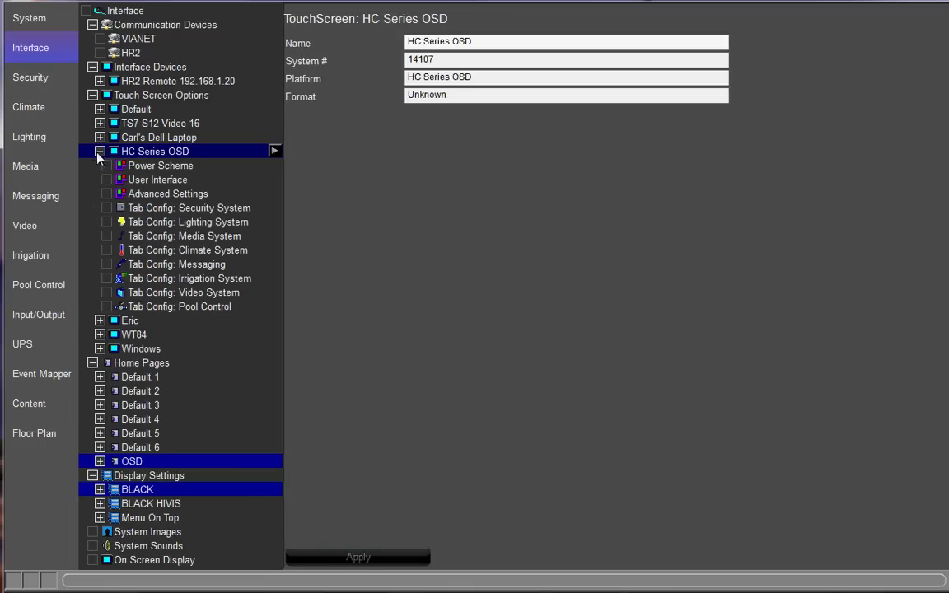
left_click(170, 194)
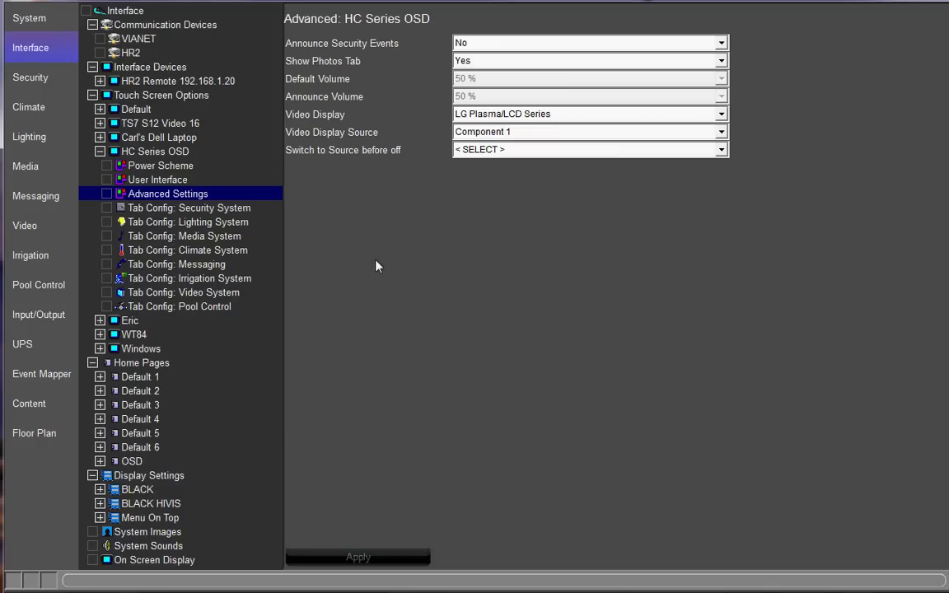
In Tab Config: Media System, keep Carl's Office as the default tab and apply.
left_click(178, 240)
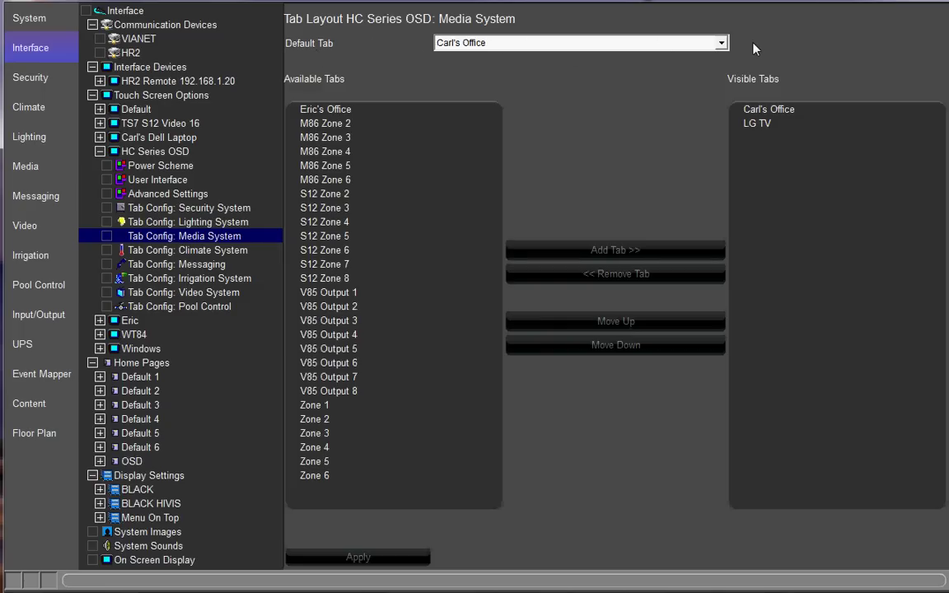
left_click(722, 43)
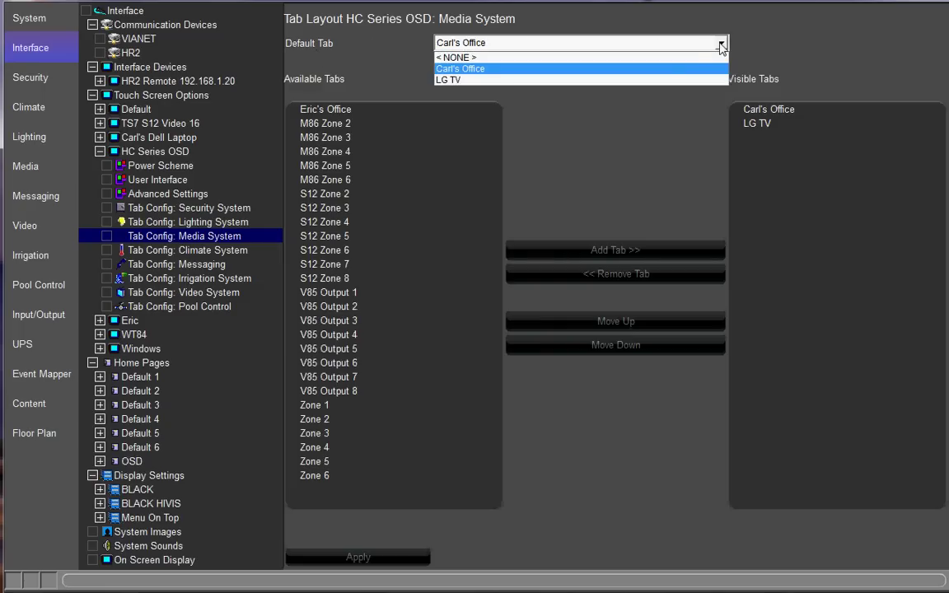
left_click(507, 69)
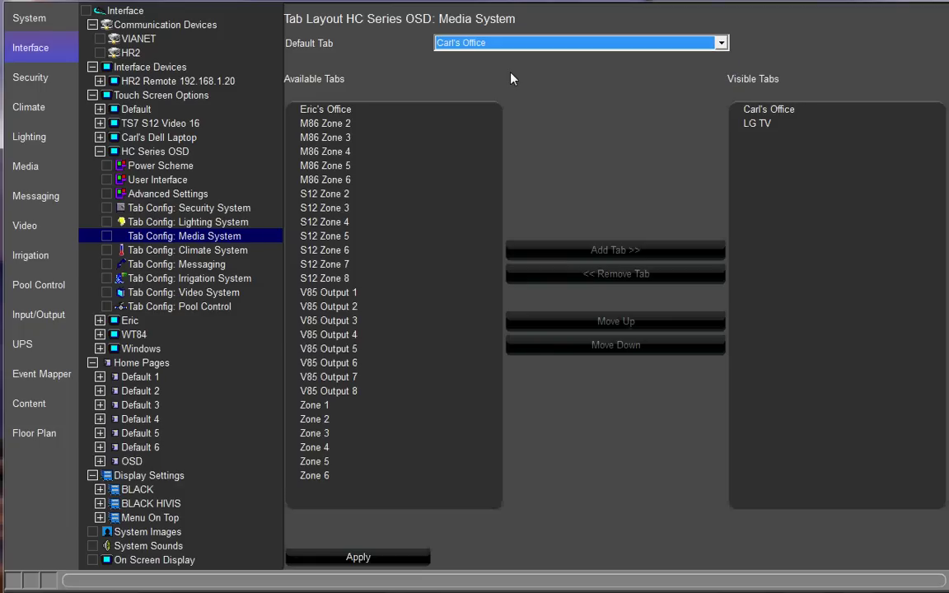
left_click(396, 558)
Collapse HC Series OSD and go to the IR Devices list under Input/Output.
double_click(155, 151)
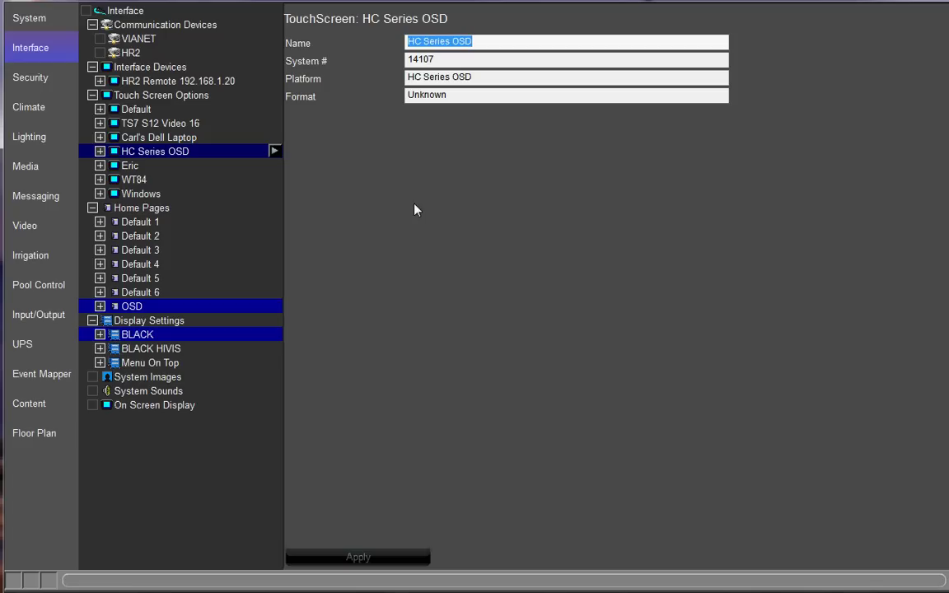
left_click(38, 317)
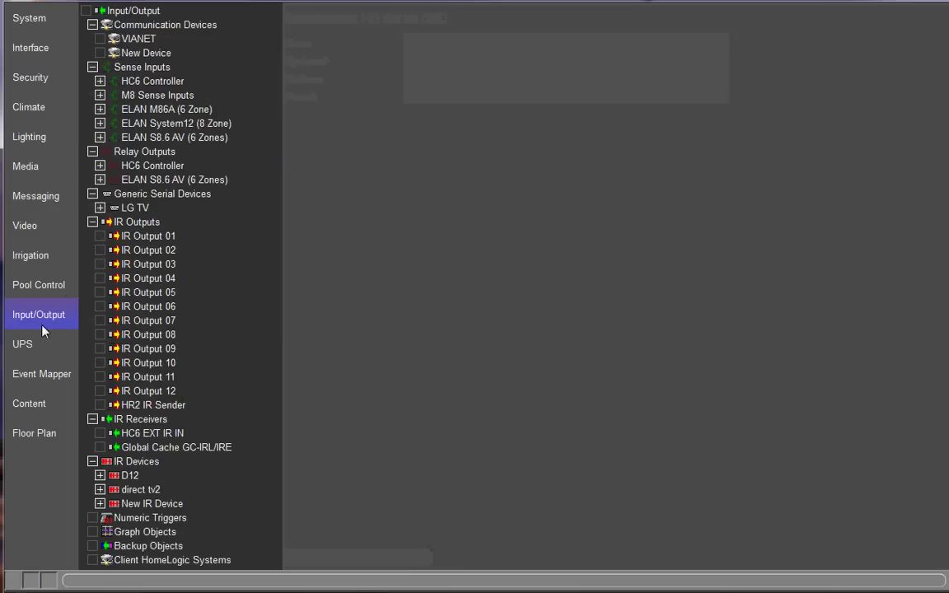
left_click(180, 503)
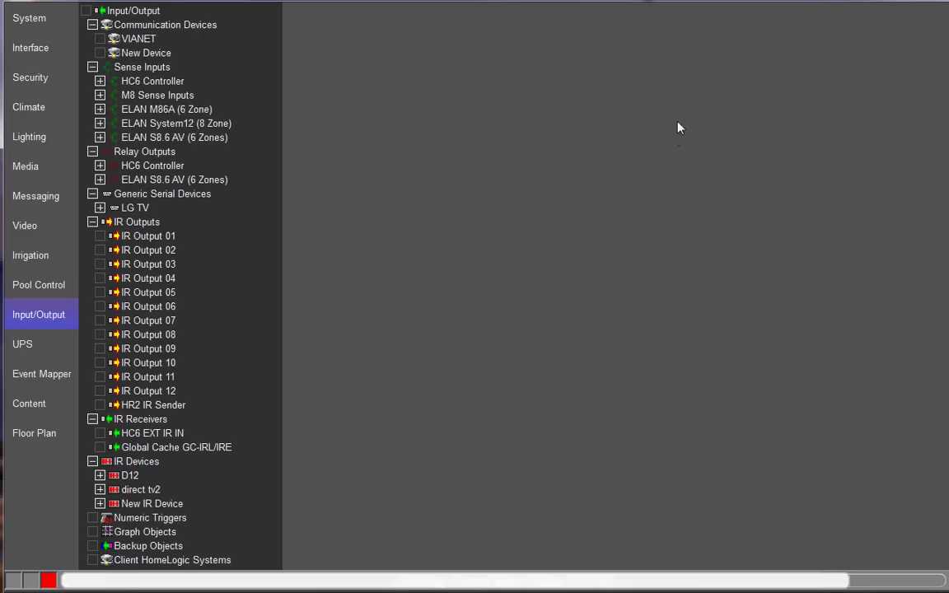
Create a new IR device named 'OSD Remote' in the IR Devices group.
right_click(139, 462)
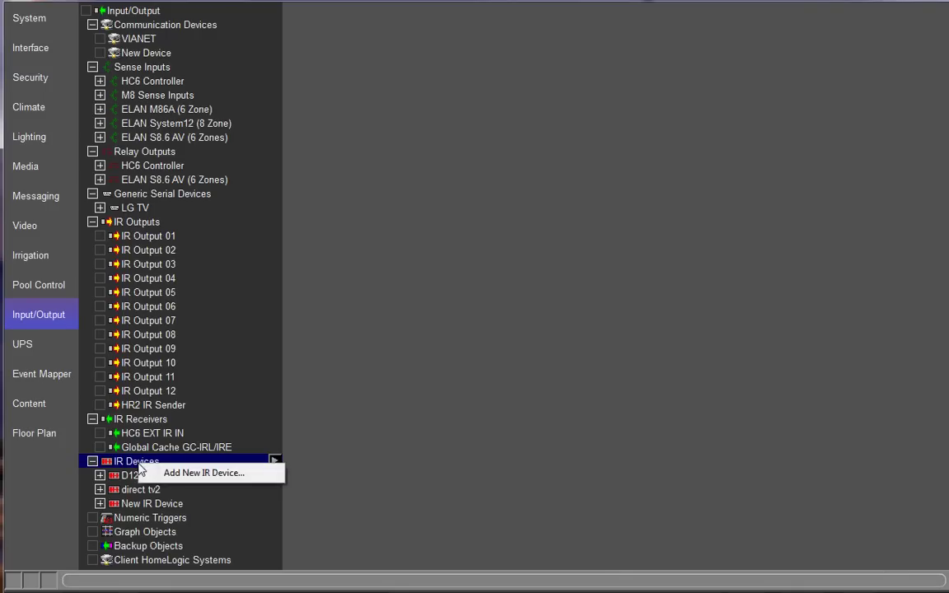
left_click(198, 474)
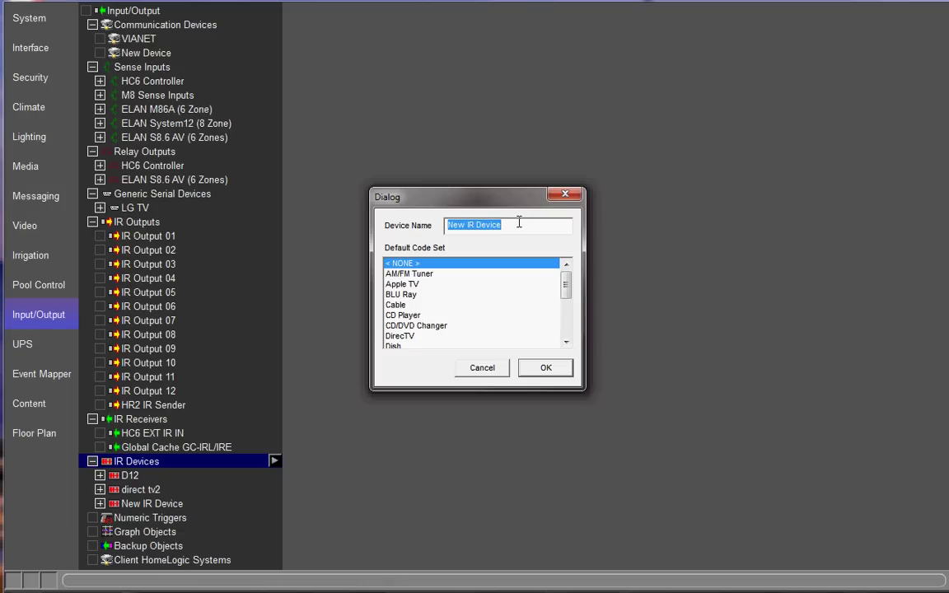
type("OS")
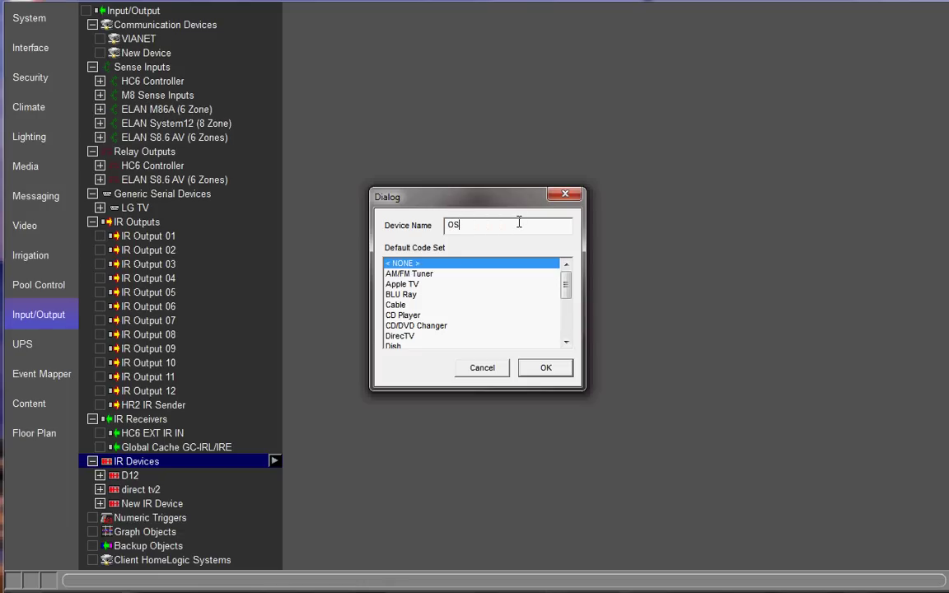
type("D Remote")
left_click(547, 367)
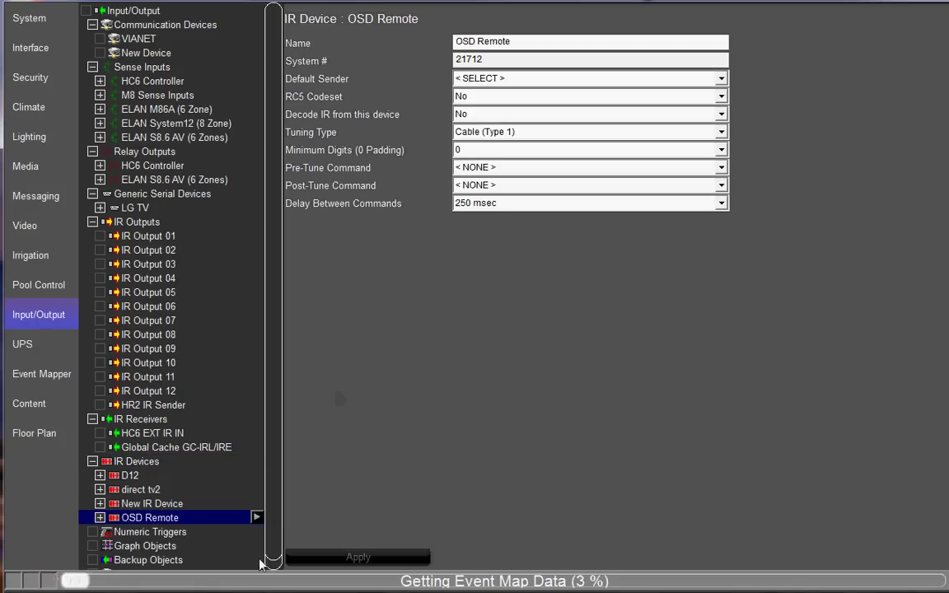
scroll(207, 507, "down", 1)
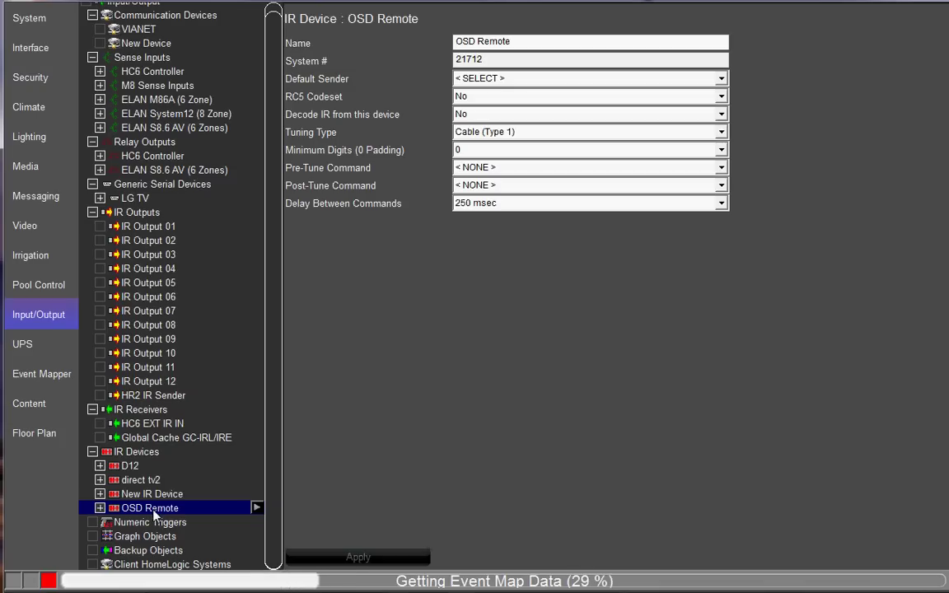
Import OSD_REMOTE.HIR from IRLibrary > ELAN > Controller into the OSD Remote device.
right_click(153, 513)
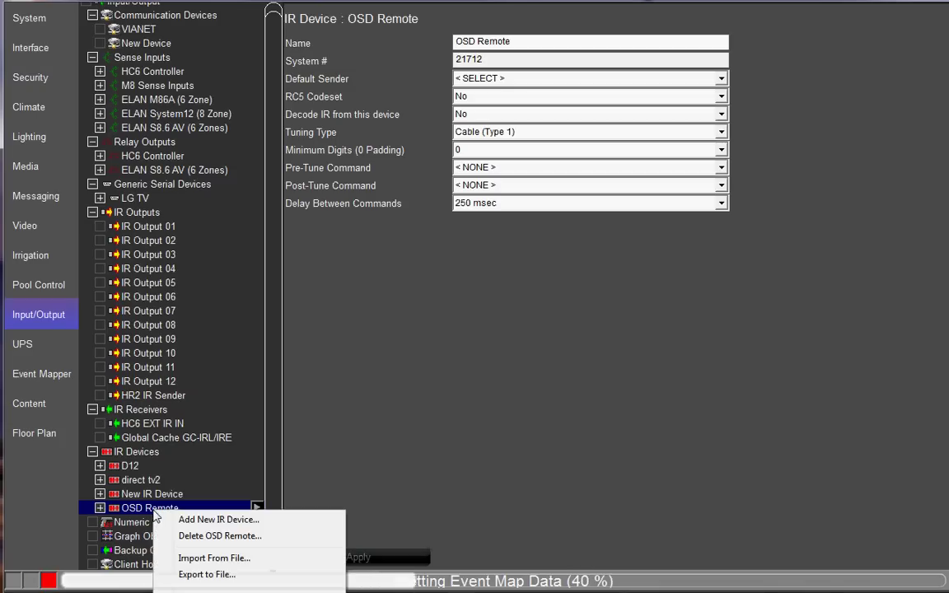
left_click(234, 560)
left_click_drag(522, 153, 563, 248)
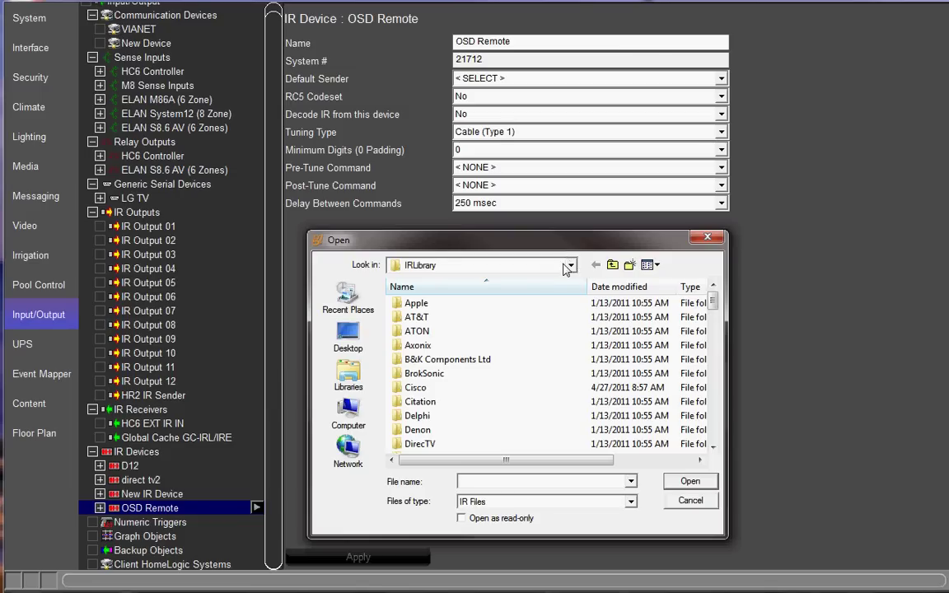
left_click(571, 267)
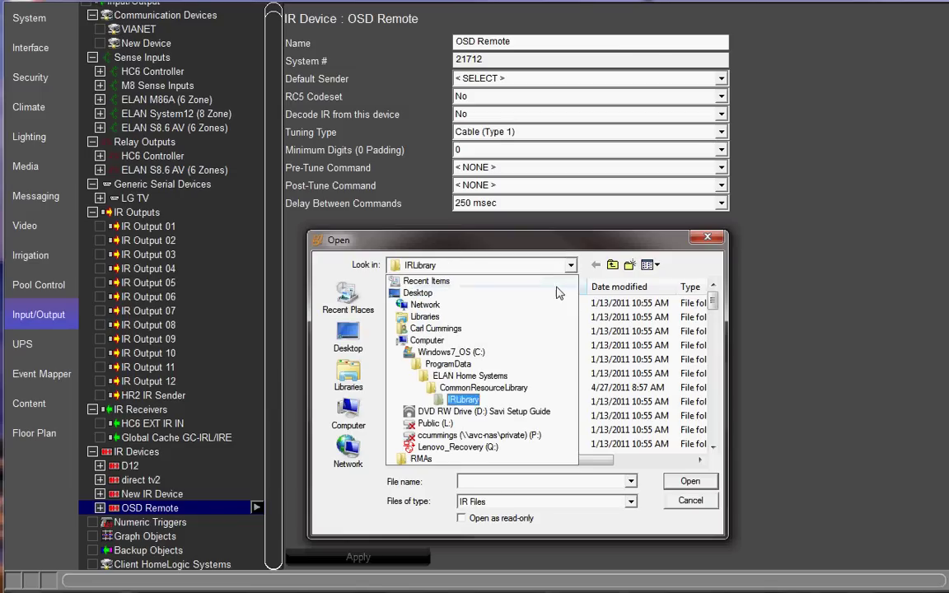
left_click(461, 399)
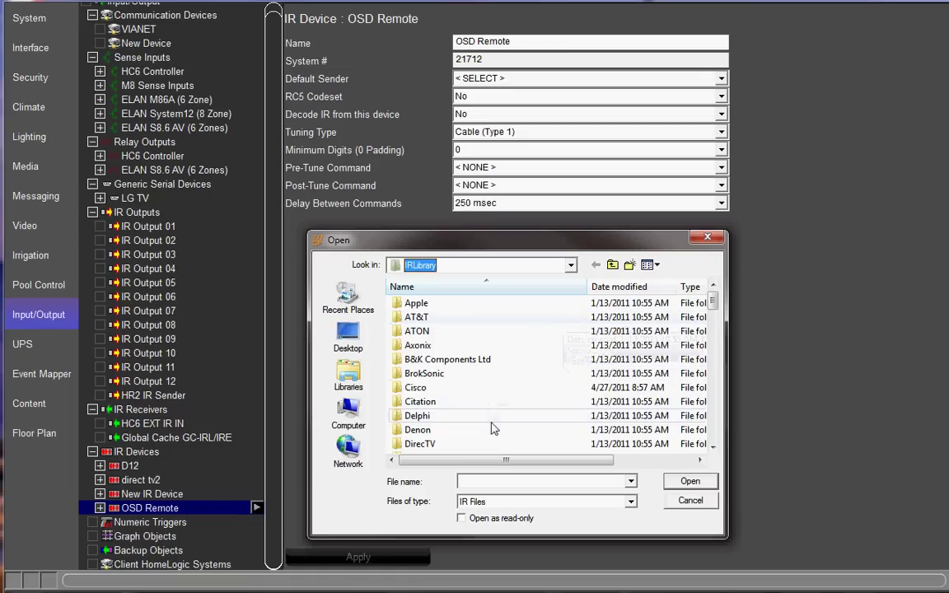
left_click_drag(713, 301, 719, 322)
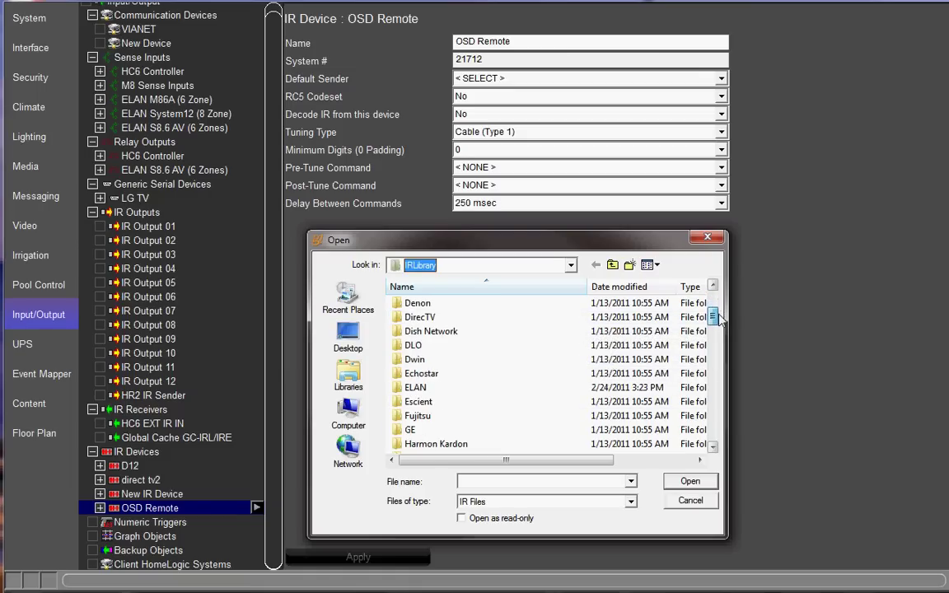
double_click(438, 388)
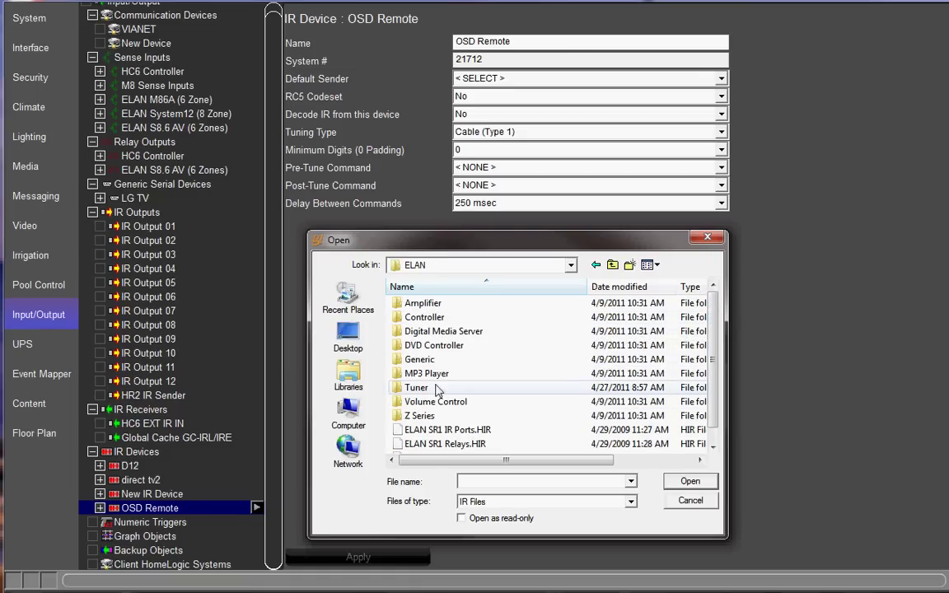
double_click(450, 318)
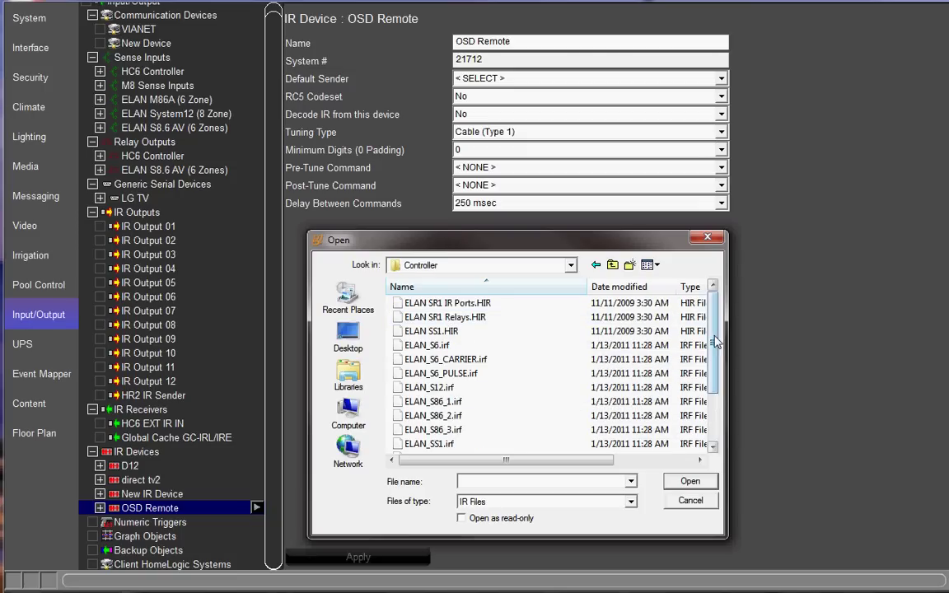
left_click_drag(716, 344, 717, 387)
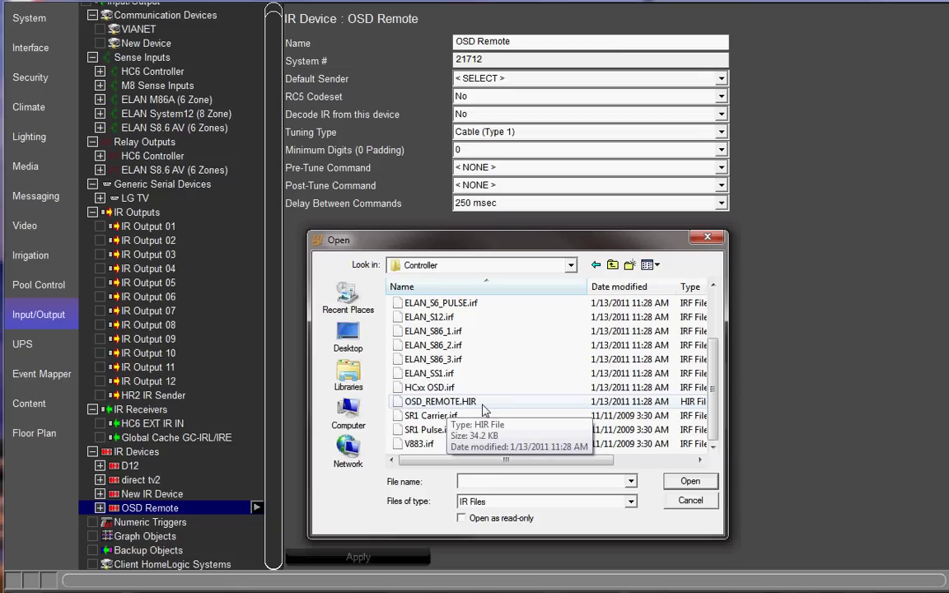
left_click(451, 405)
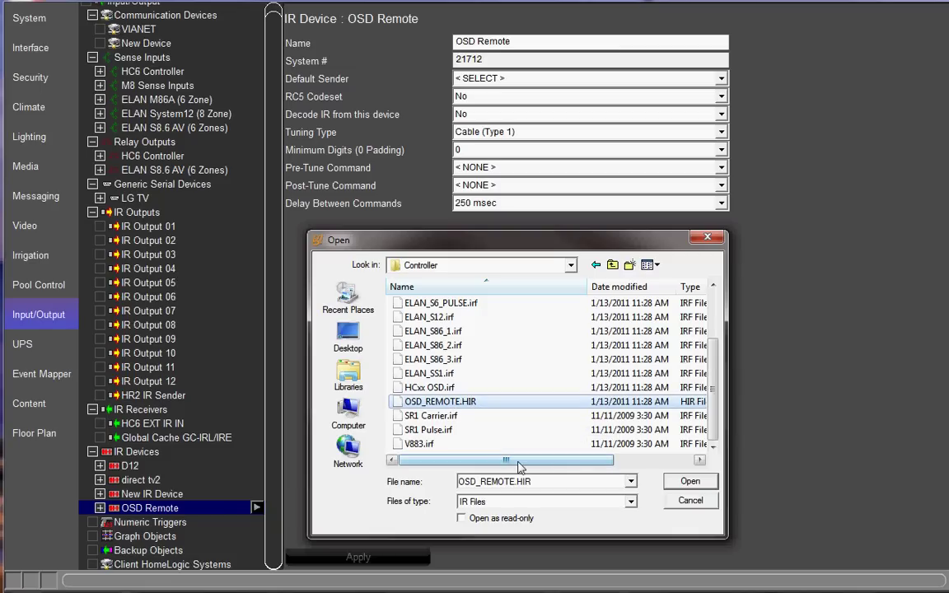
left_click(689, 483)
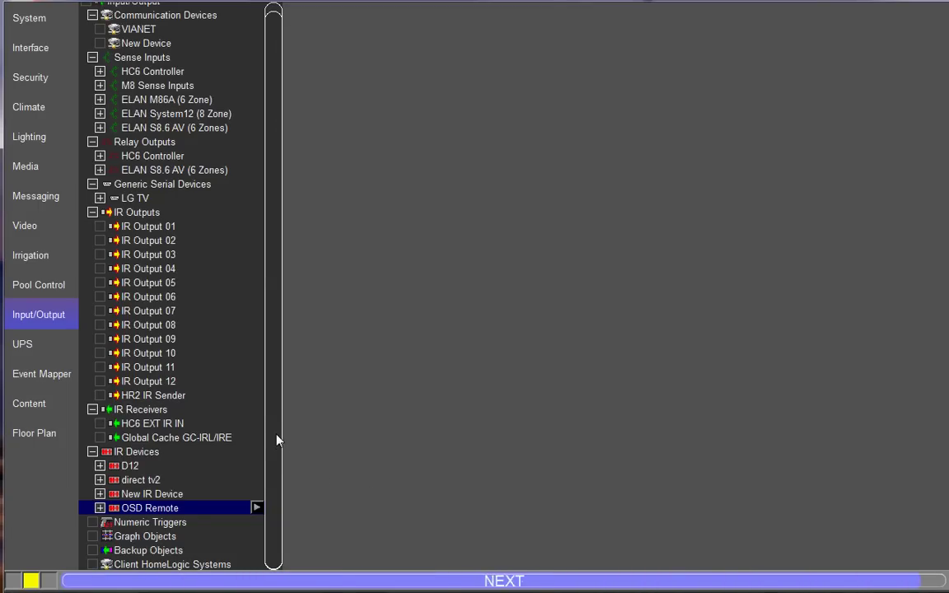
Set 'Decode IR from this device' to Yes for OSD Remote and apply the change.
left_click_drag(276, 422, 277, 348)
left_click_drag(267, 280, 281, 133)
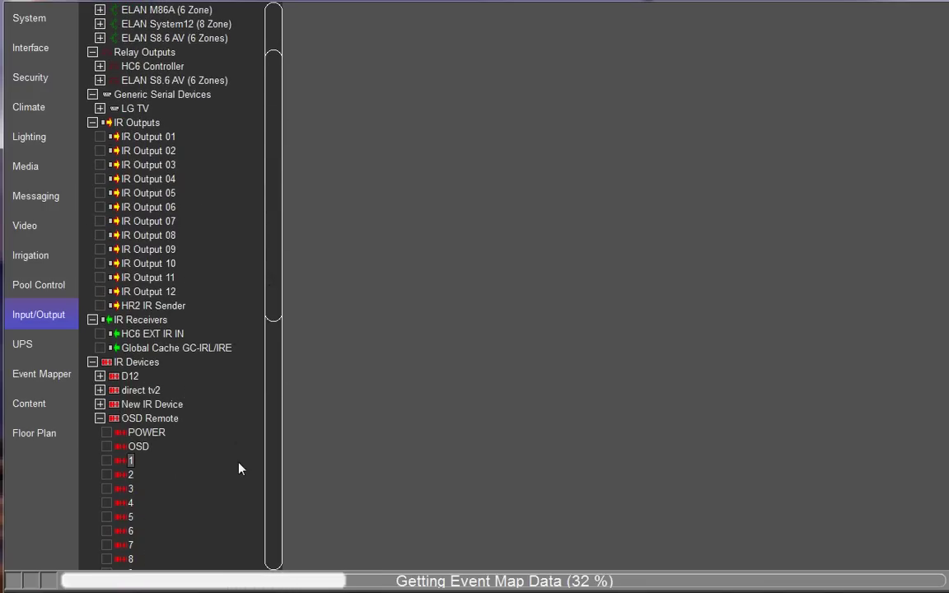
left_click(150, 420)
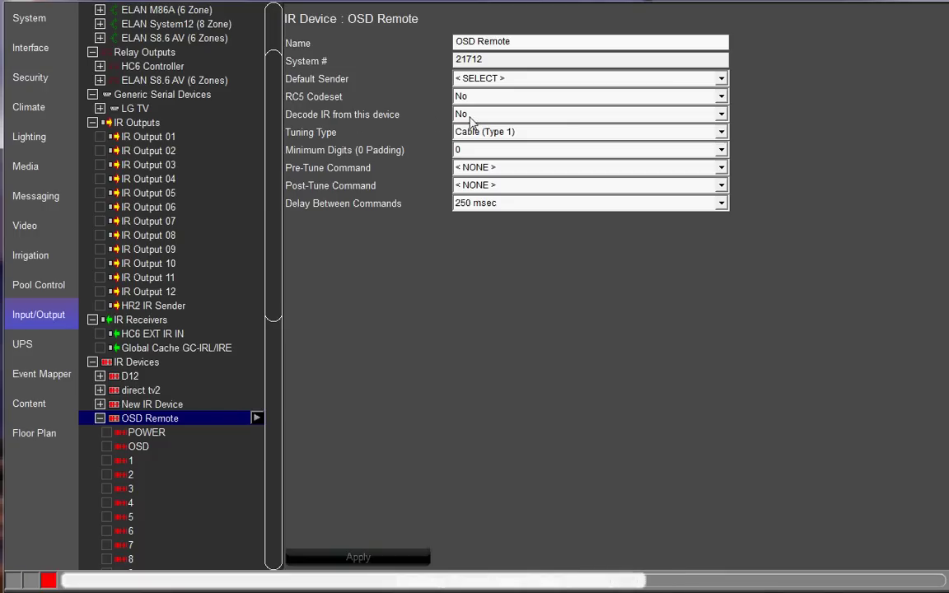
left_click(655, 113)
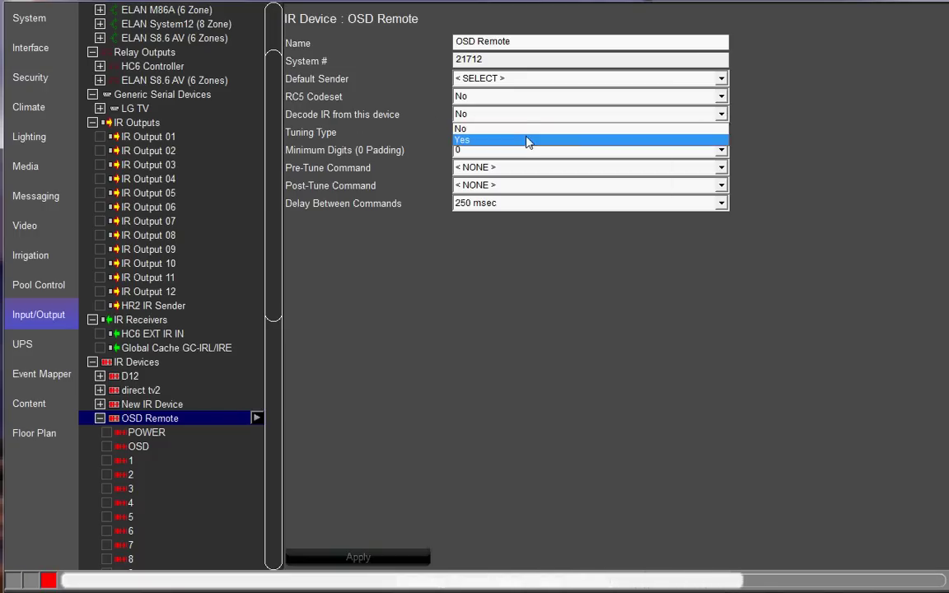
left_click(529, 140)
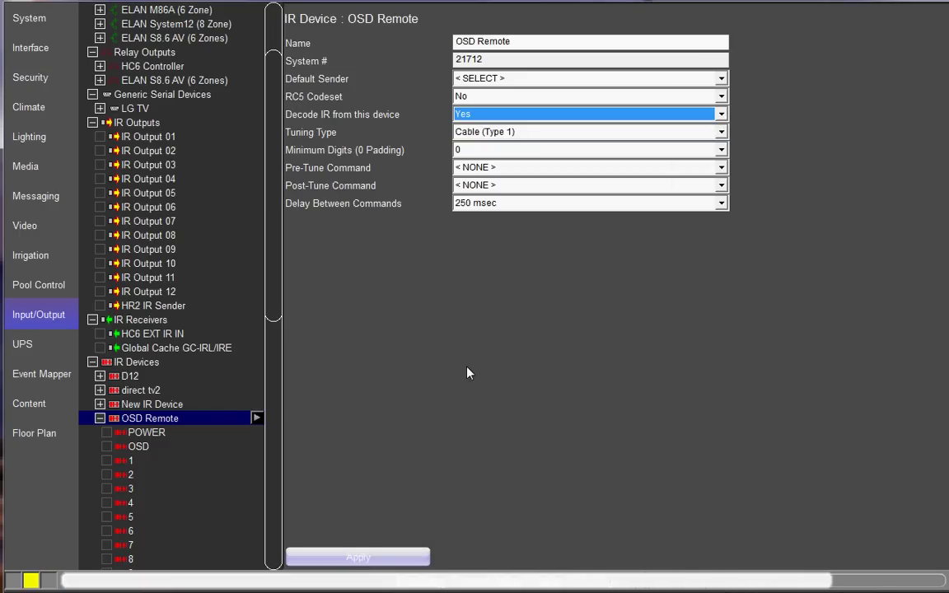
key("Return")
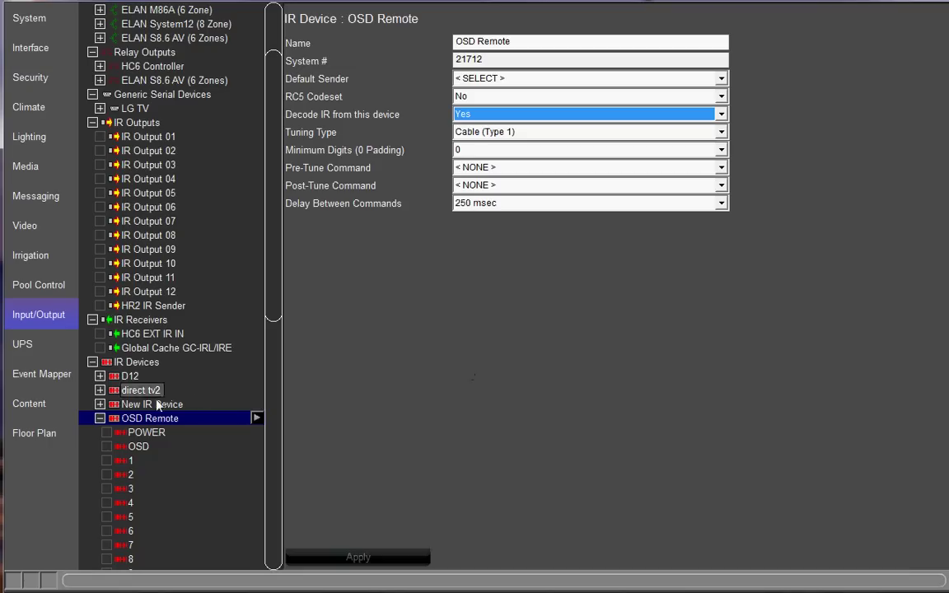
left_click(100, 418)
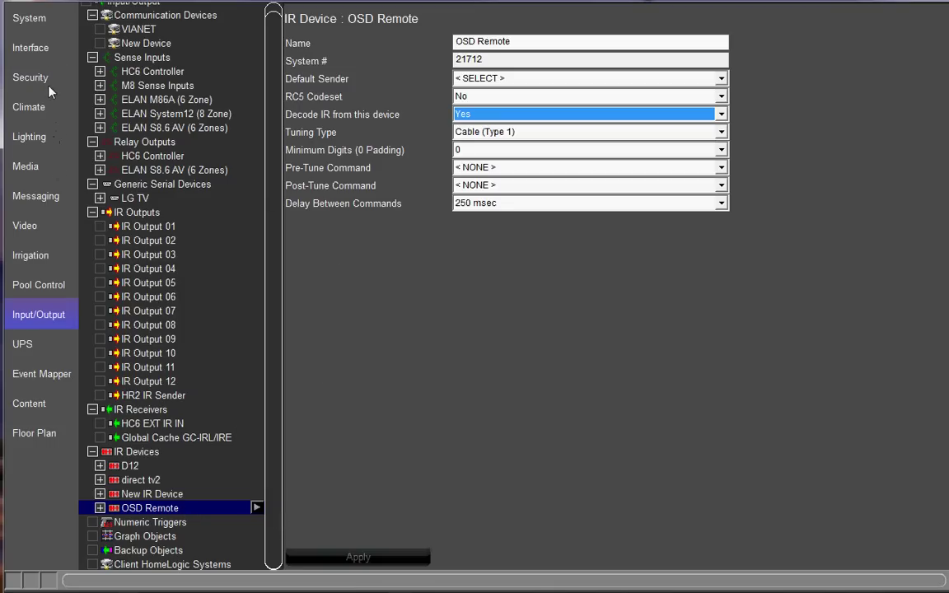
Review HC Series OSD's Replace With options in Interface, then cancel, keeping its platform.
left_click(43, 46)
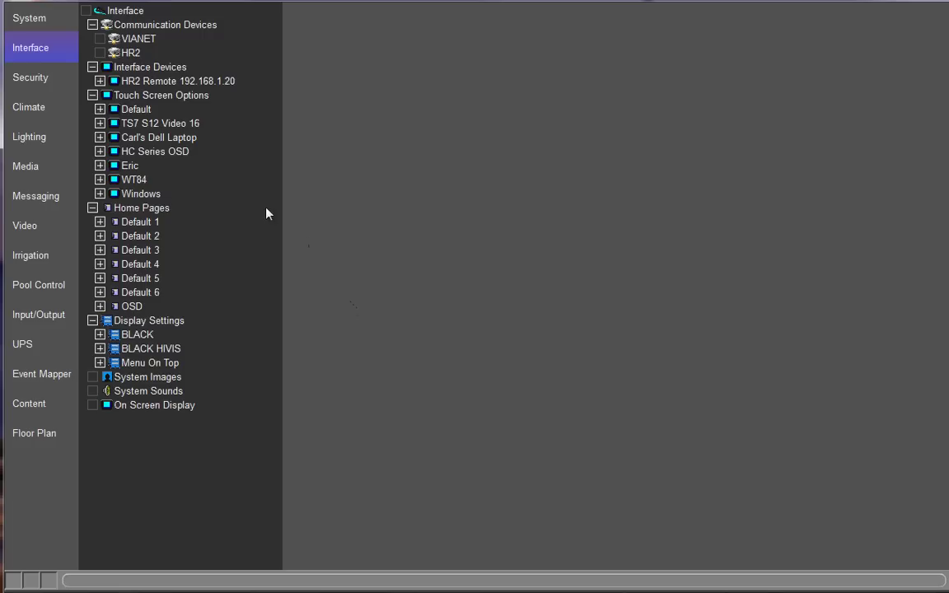
left_click(151, 152)
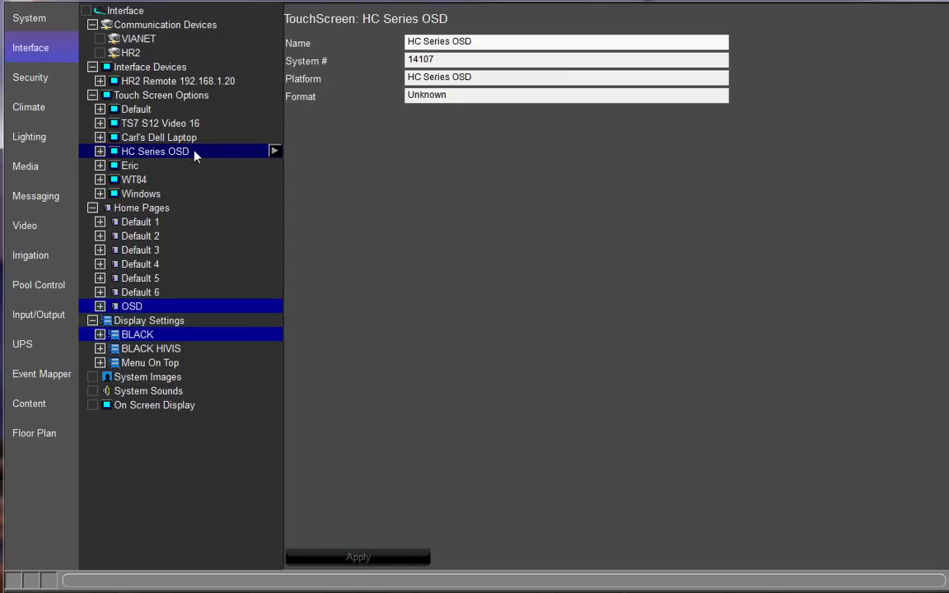
left_click(100, 152)
right_click(173, 153)
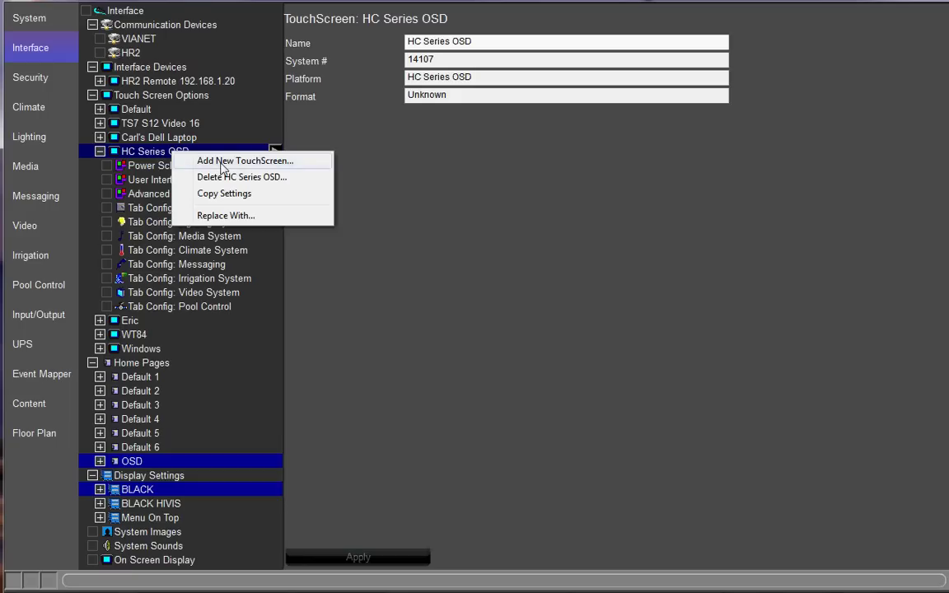
left_click(228, 217)
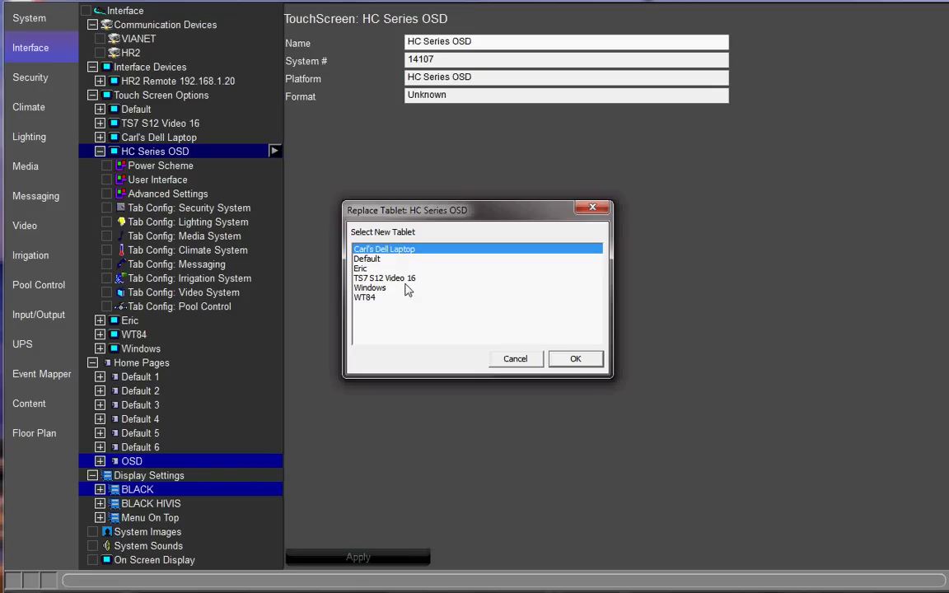
left_click(521, 358)
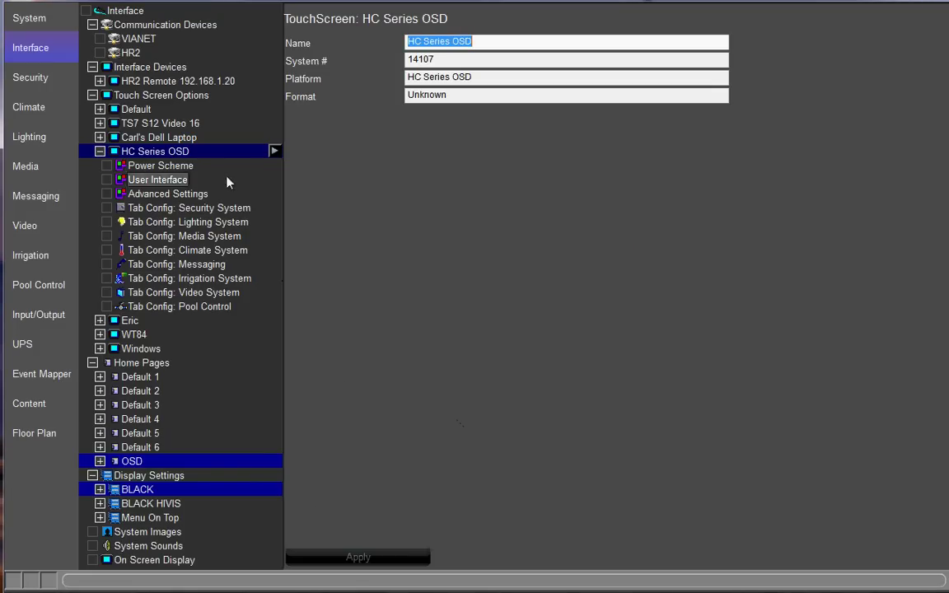
left_click(101, 152)
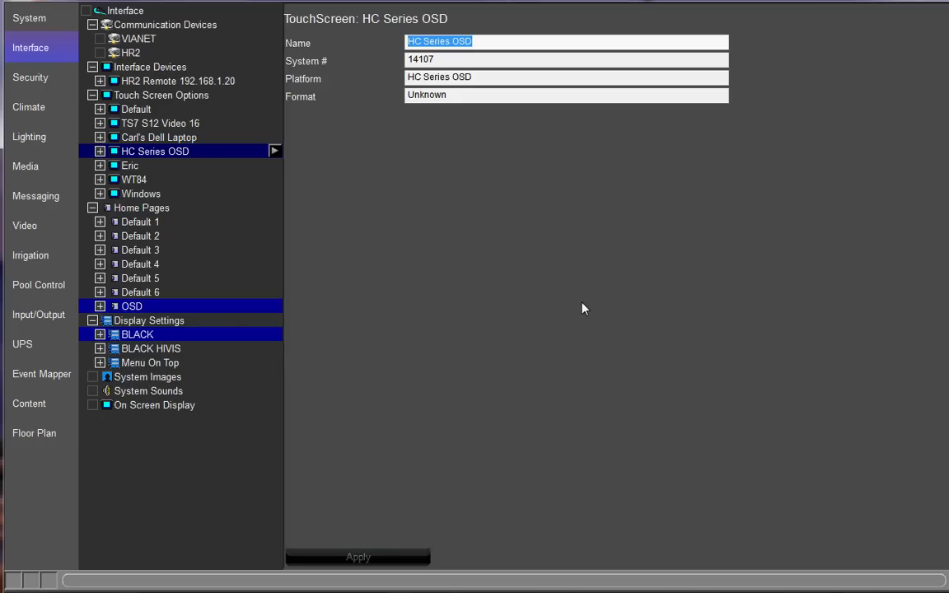
Show the System root page and check the version 5.2 Build 568.0 Rel.
left_click(25, 18)
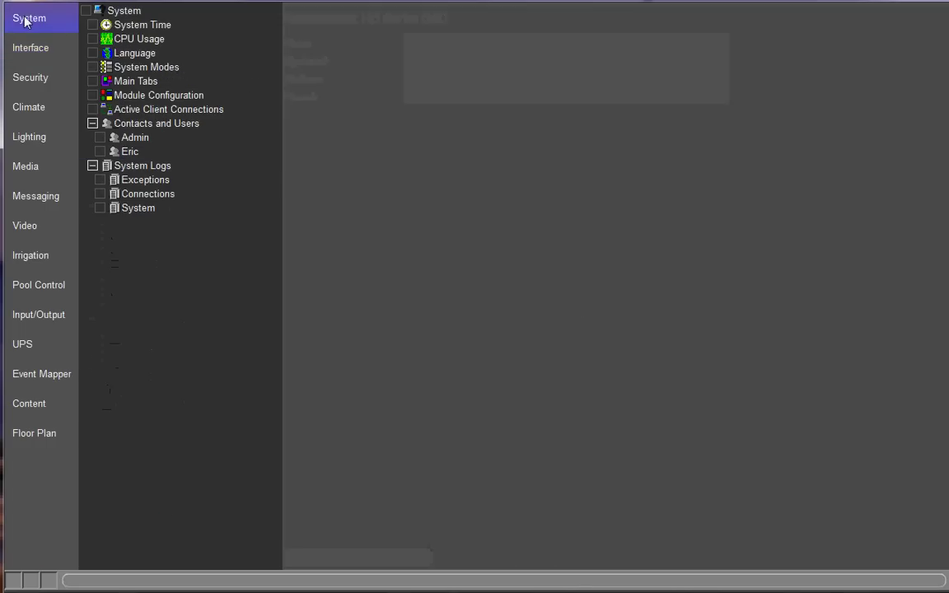
left_click(132, 11)
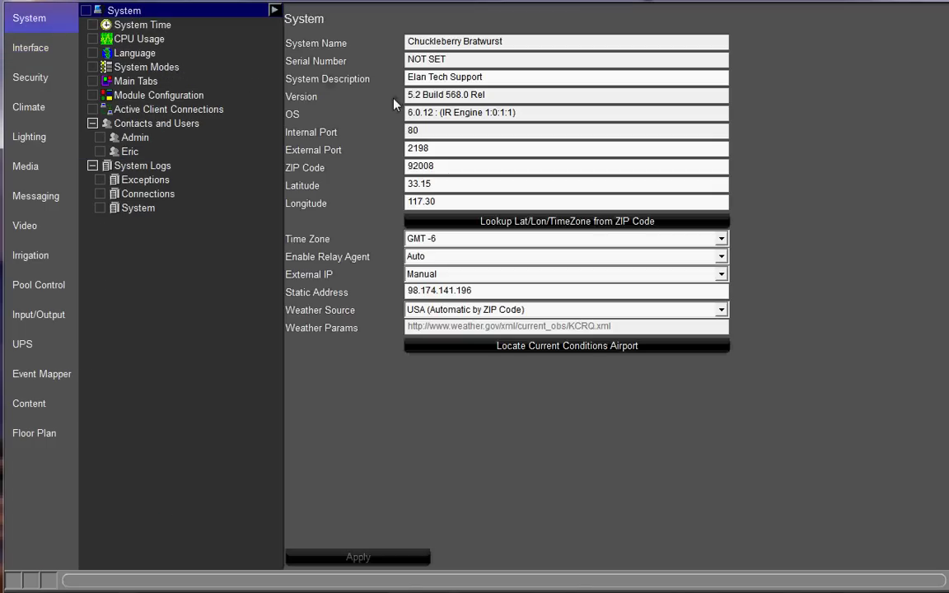
left_click_drag(507, 94, 372, 84)
left_click(528, 98)
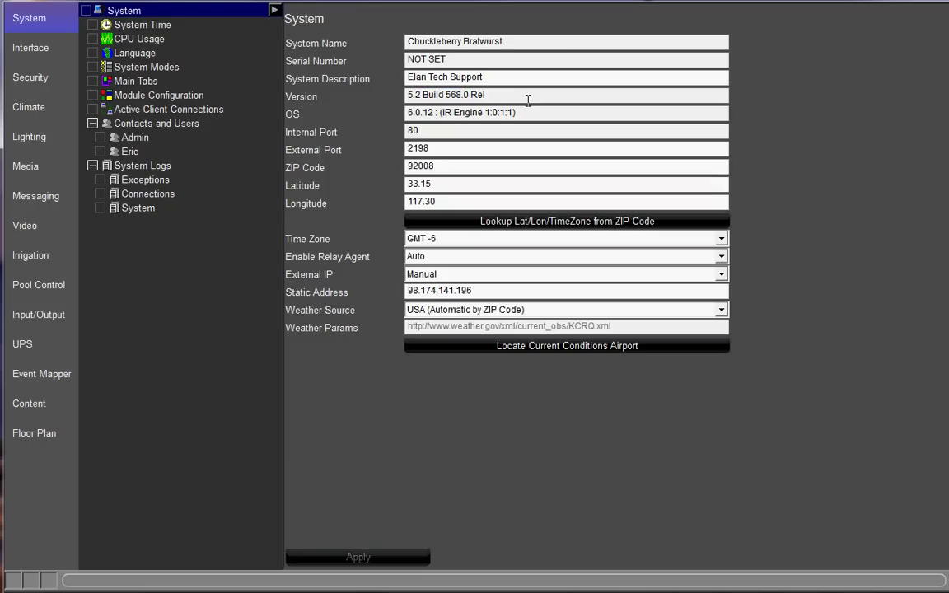